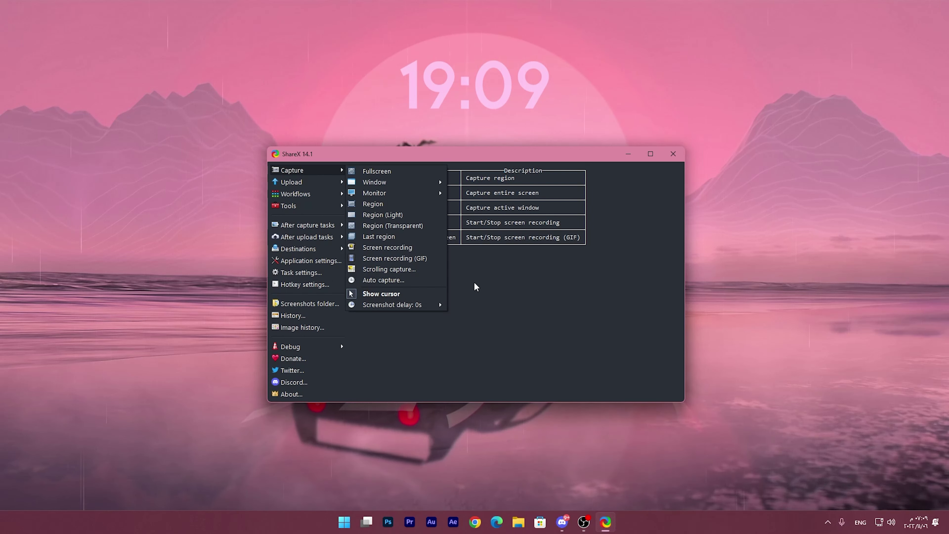
mouse_move(330, 181)
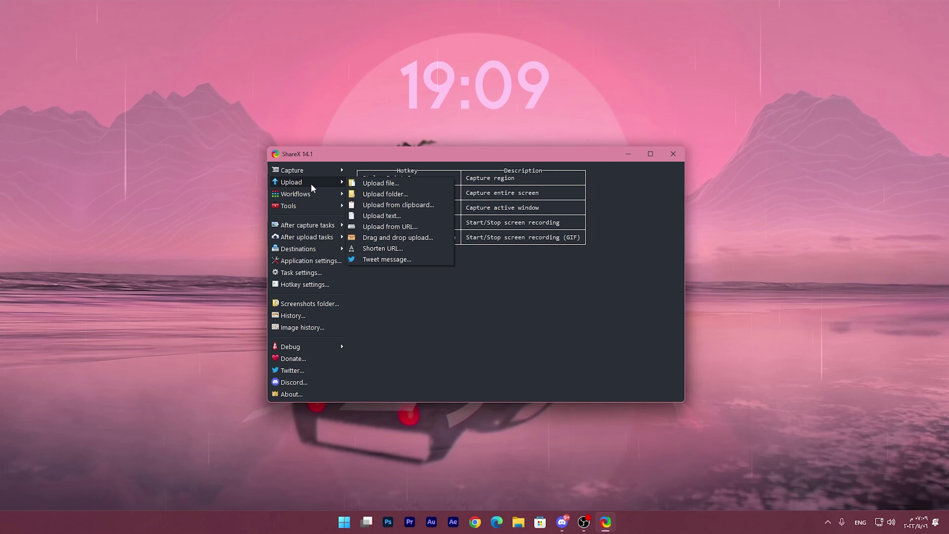
mouse_move(310, 197)
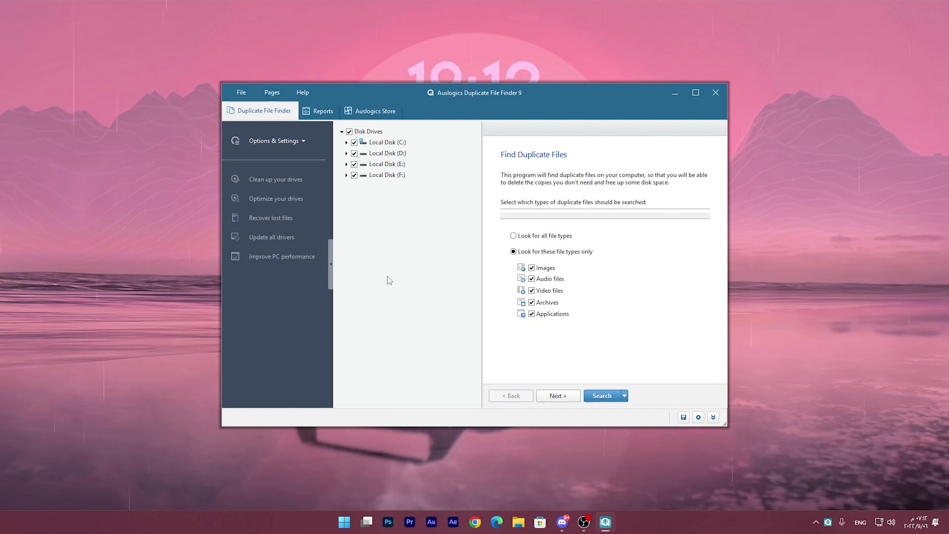
Limit the duplicate file search to Local Disk (E:) by excluding drives C:, D: and F:.
left_click(354, 142)
left_click(354, 153)
left_click(354, 175)
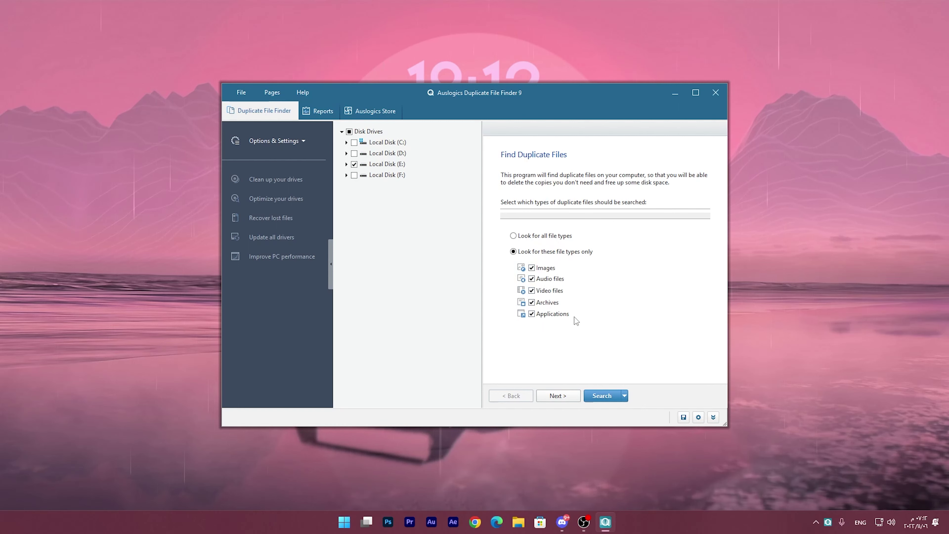
Accept the preset file type, size, date, name and Recycle Bin deletion criteria, and start the duplicate search.
left_click(557, 395)
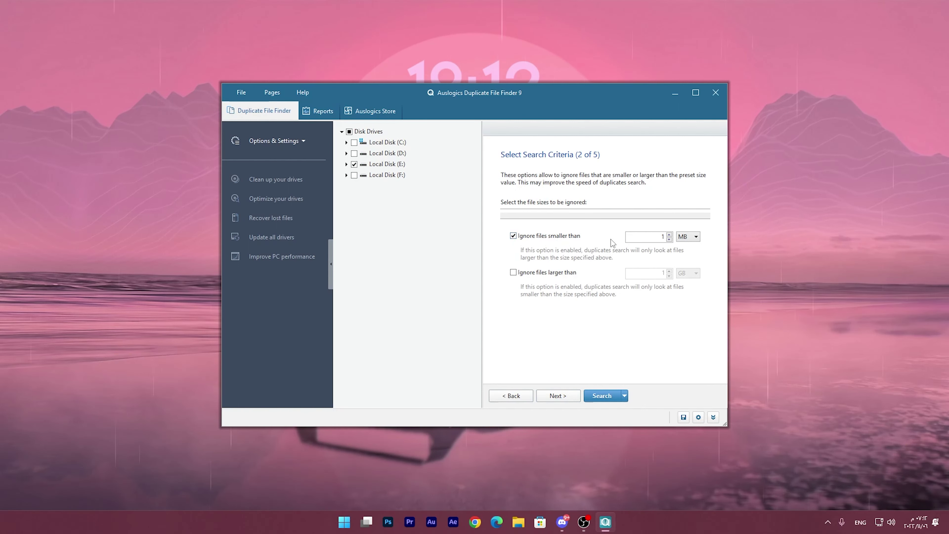
left_click(558, 397)
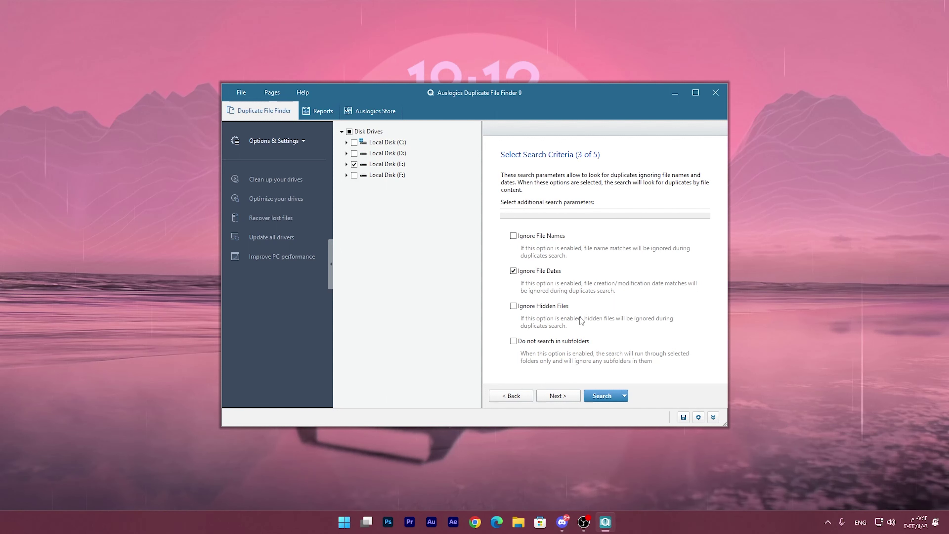
left_click(571, 395)
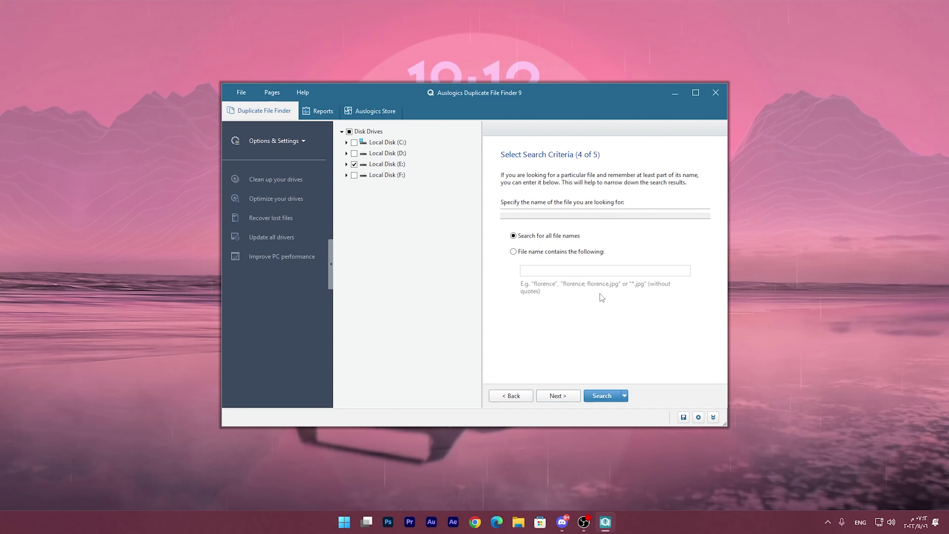
left_click(558, 396)
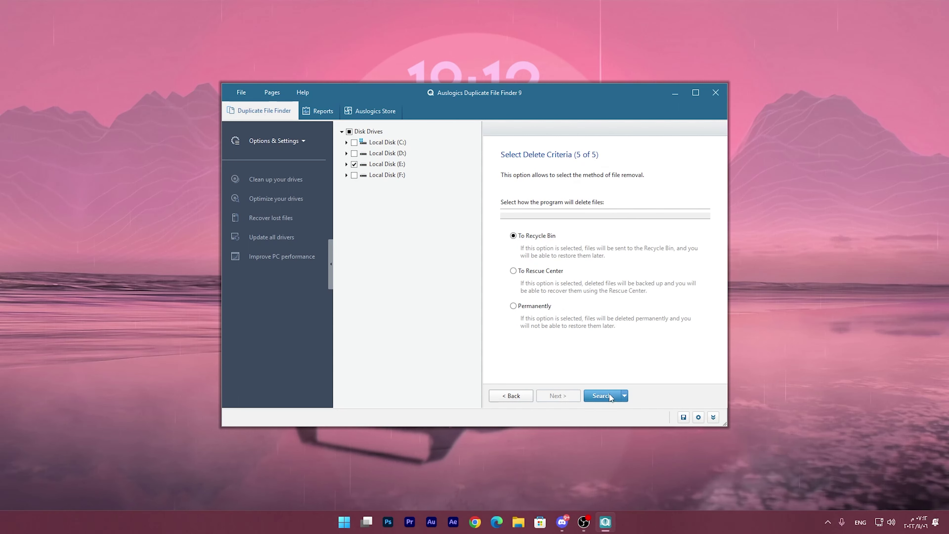
left_click(601, 395)
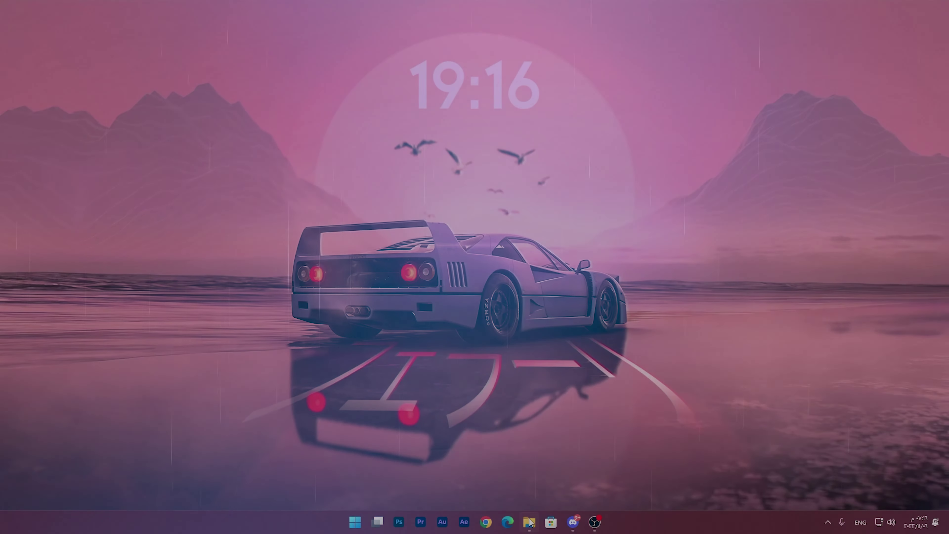
Switch to File Explorer on Local Disk (E:), preview the obs videos folder and pin its preview.
left_click(529, 522)
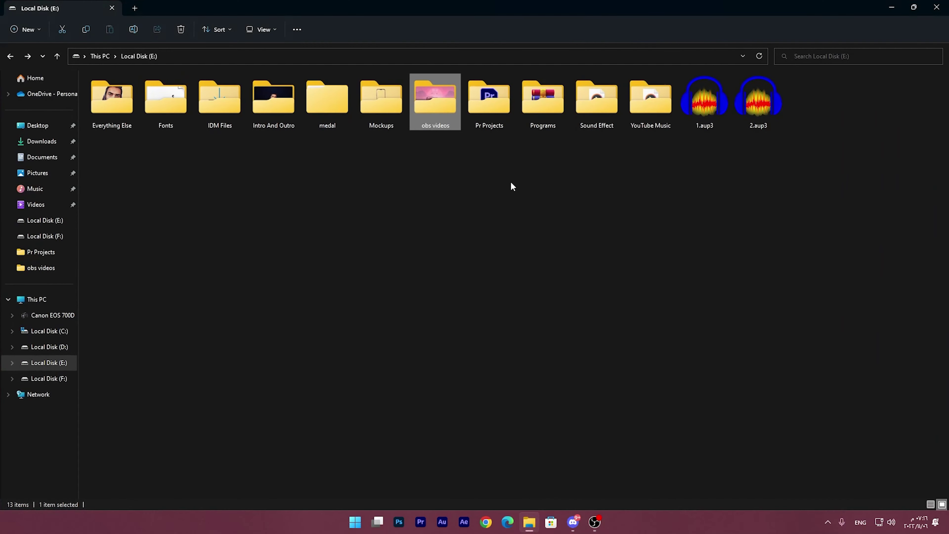
key("space")
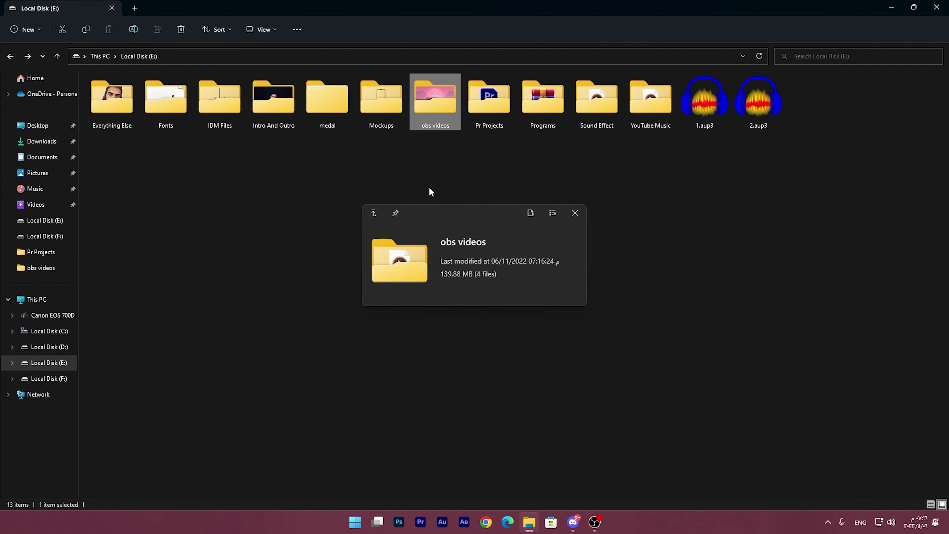
left_click(396, 216)
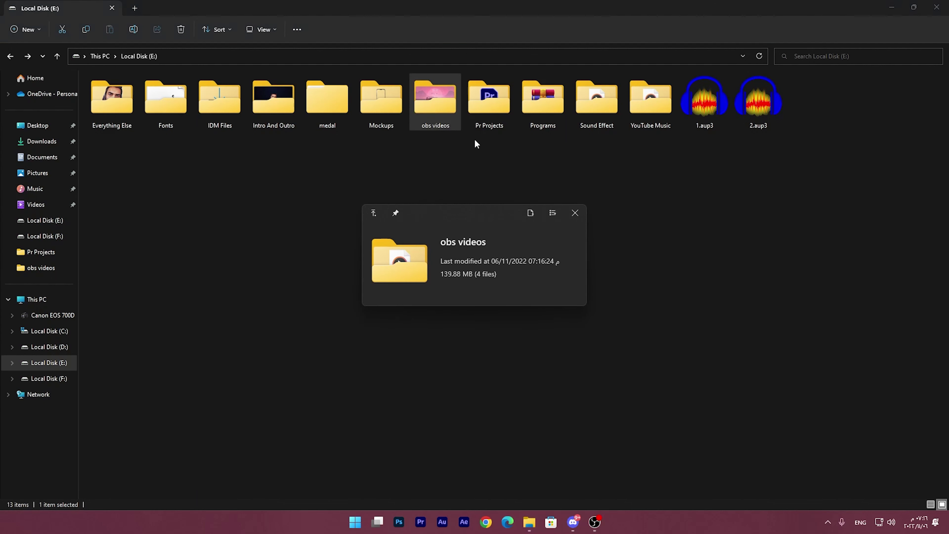
Preview the Pr Projects and Programs folders in separate windows, moving the Programs preview aside.
left_click(488, 116)
key("space")
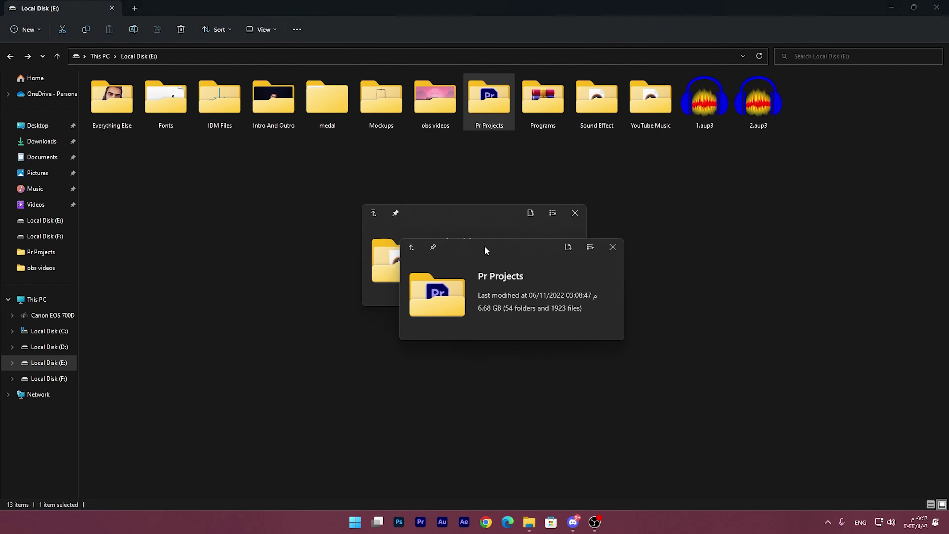
left_click(547, 106)
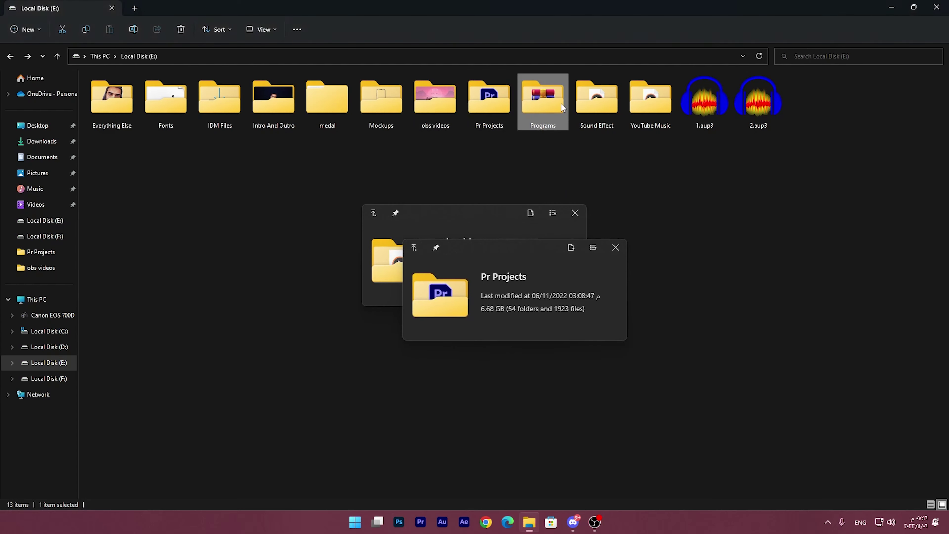
key("space")
left_click_drag(481, 233, 591, 314)
Open the obs videos folder and preview the video 2- Duplicate File Finder.mov.
double_click(431, 119)
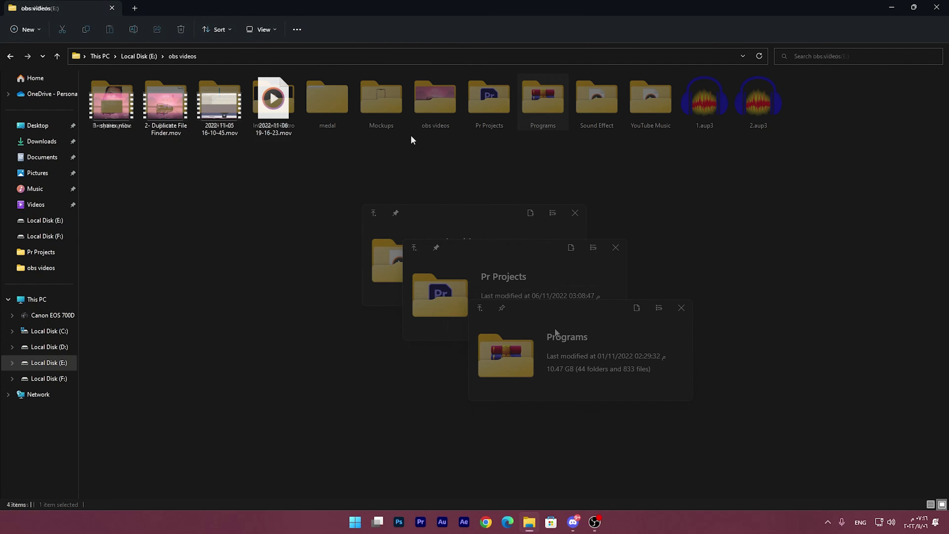
left_click(176, 114)
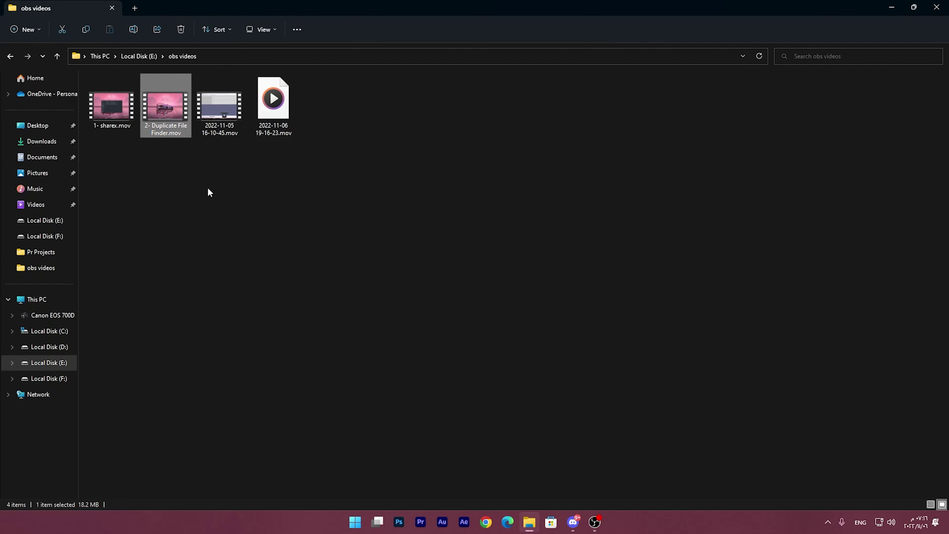
key("space")
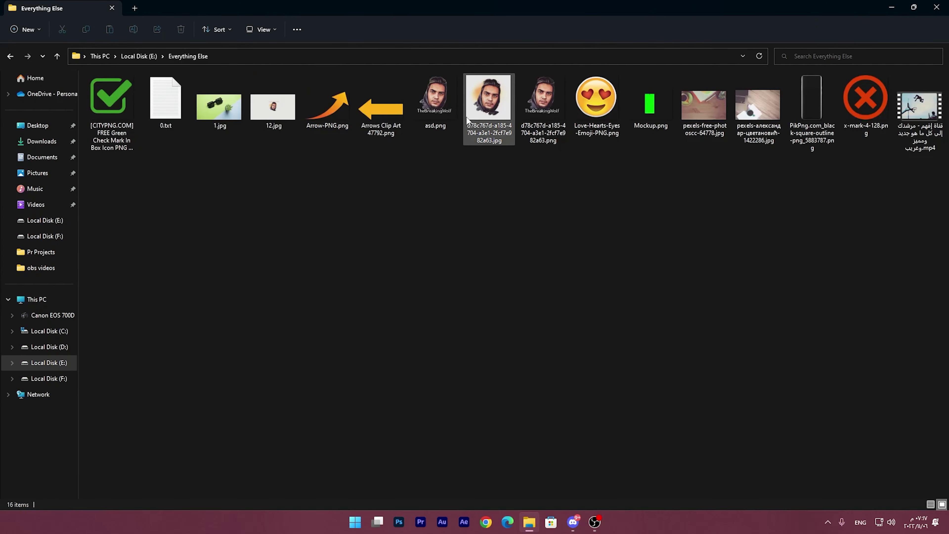
In the Everything Else folder, preview the d78c767d portrait JPG and the pexels-free-photoscc-64778.jpg image.
left_click(477, 114)
key("space")
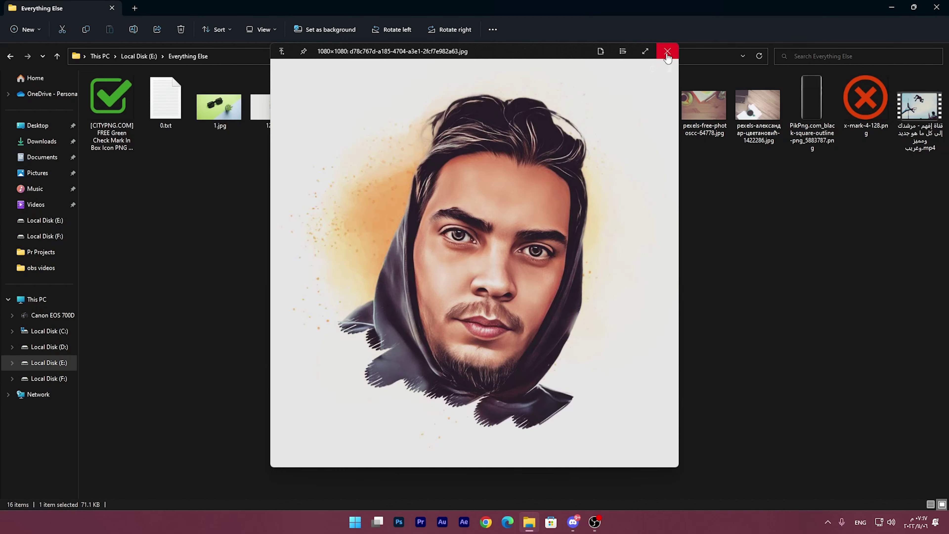
left_click(709, 126)
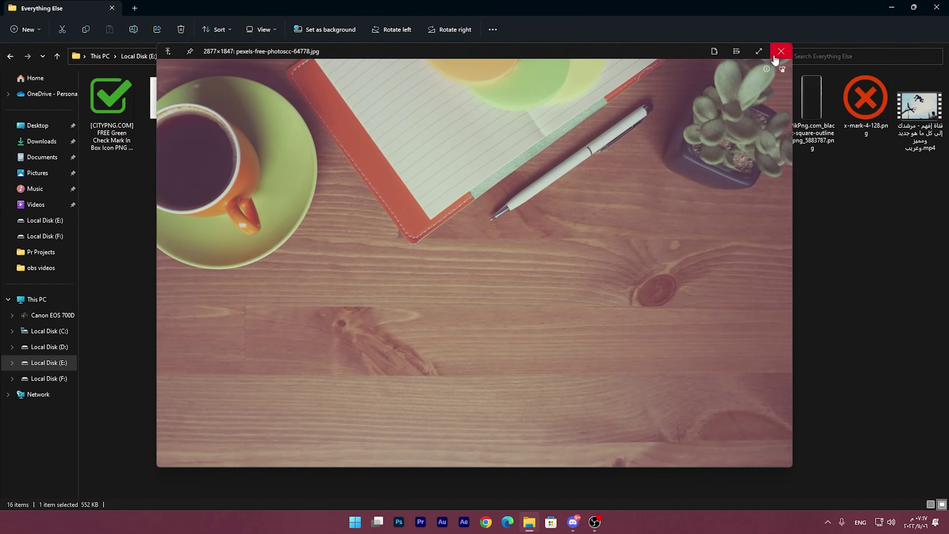
Move the image preview clear of the file thumbnails and switch it to the portrait images, ending on asd.png.
left_click_drag(669, 55, 661, 157)
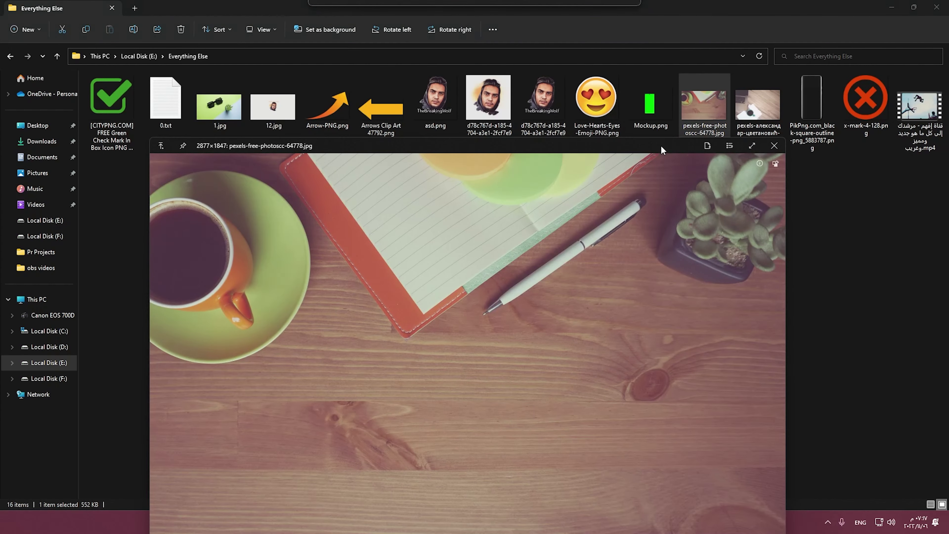
left_click(531, 105)
left_click(492, 83)
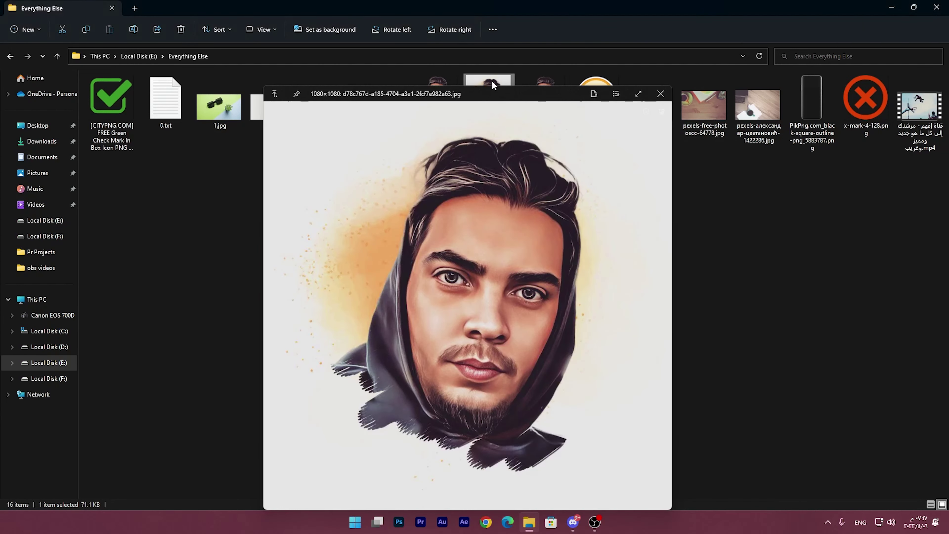
left_click(436, 83)
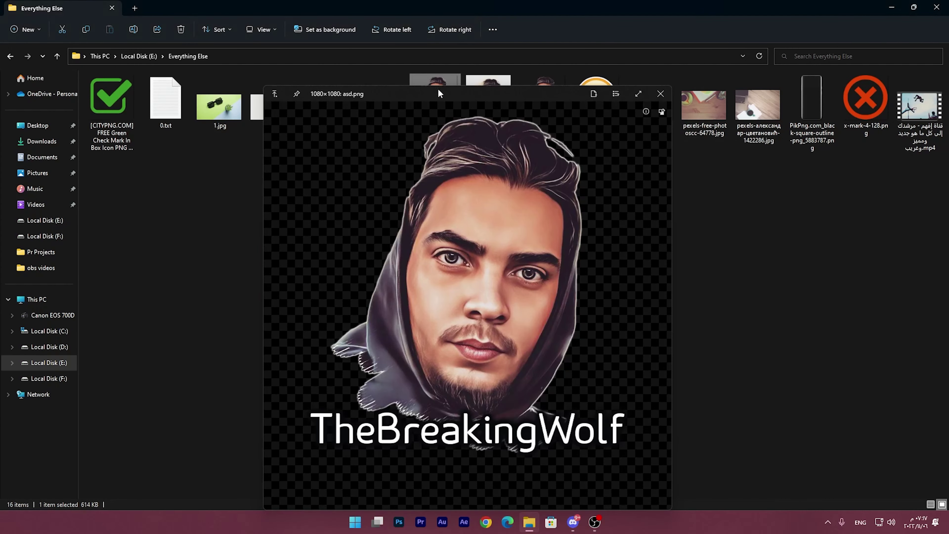
Close the image preview and preview the text file 0.txt.
left_click(661, 98)
left_click(171, 113)
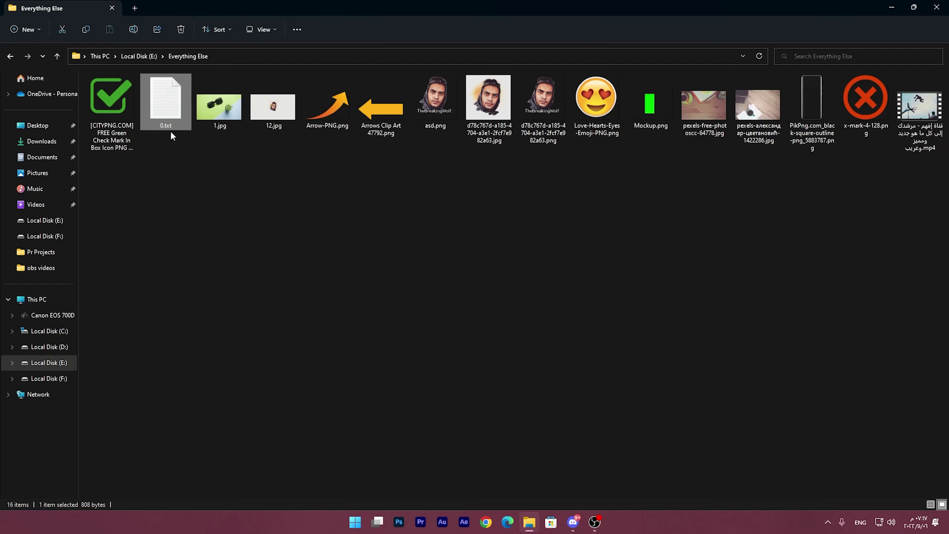
key("space")
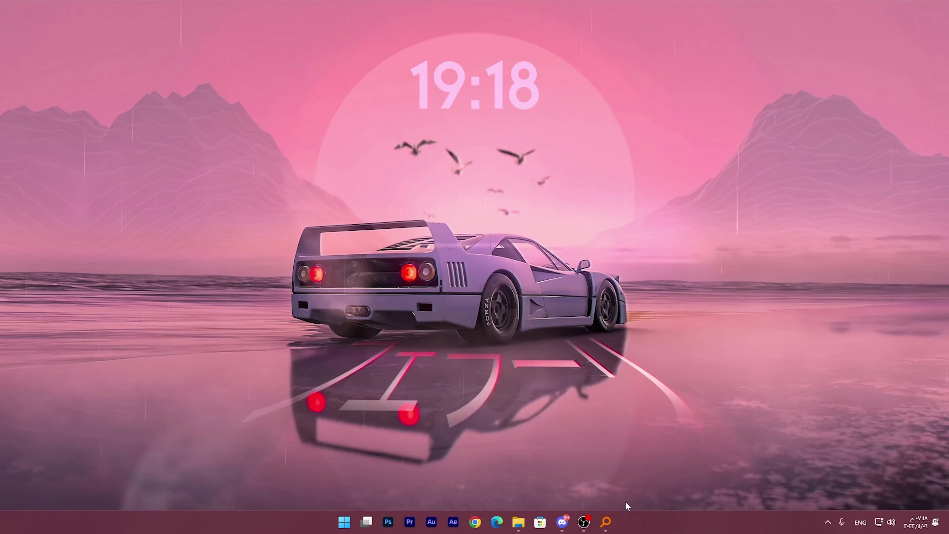
Switch to Everything, search all drives for "thebrea" and view the actions available for the Disk Cache folder result.
left_click(605, 522)
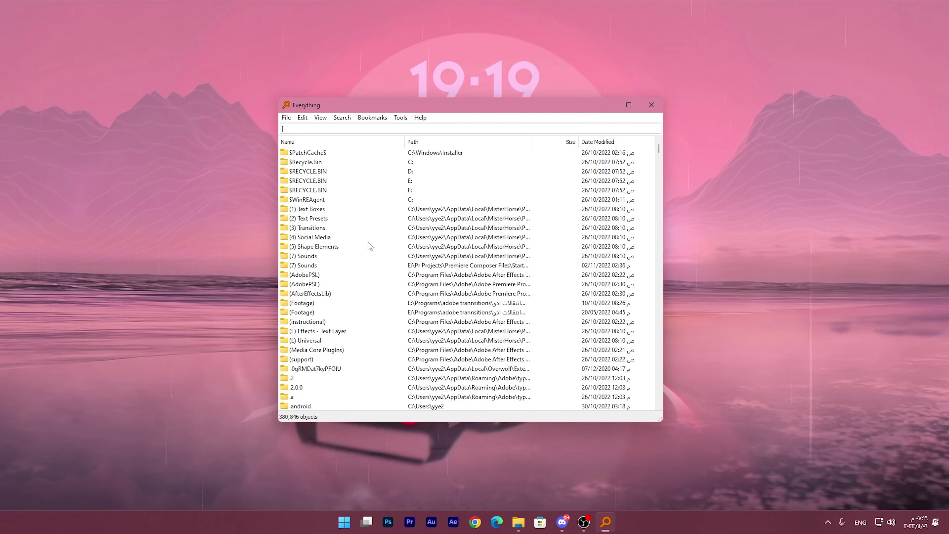
type("thebrea")
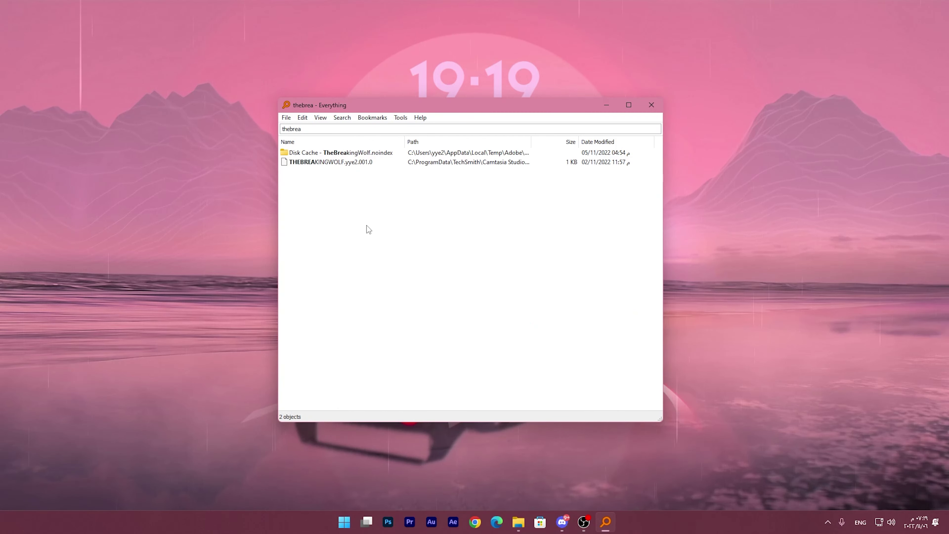
left_click(391, 152)
right_click(345, 155)
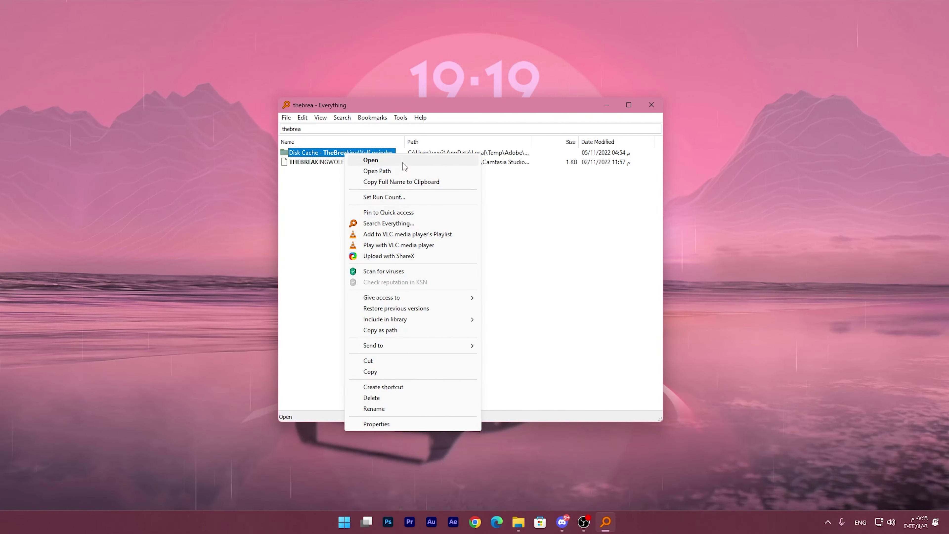
left_click(320, 165)
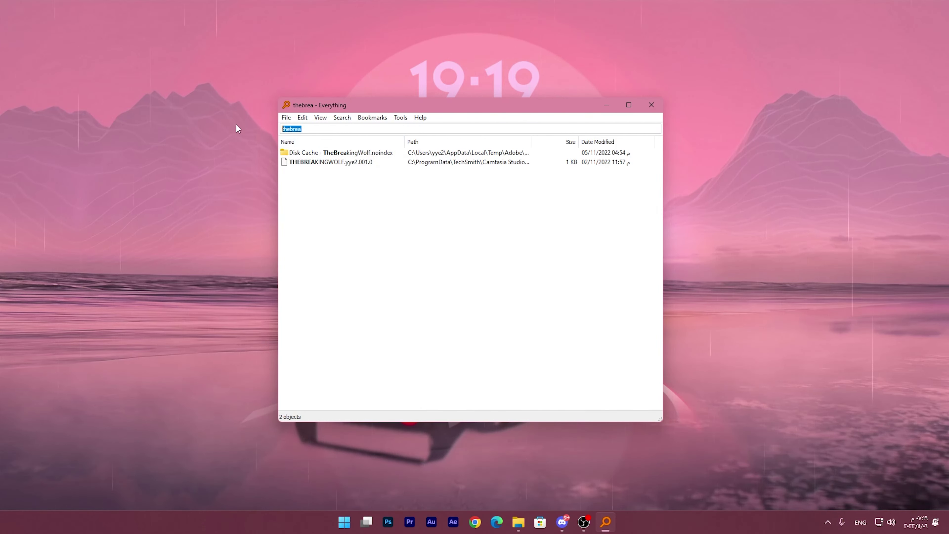
Search all drives for "jpg" and look through the listed files.
type("jpg")
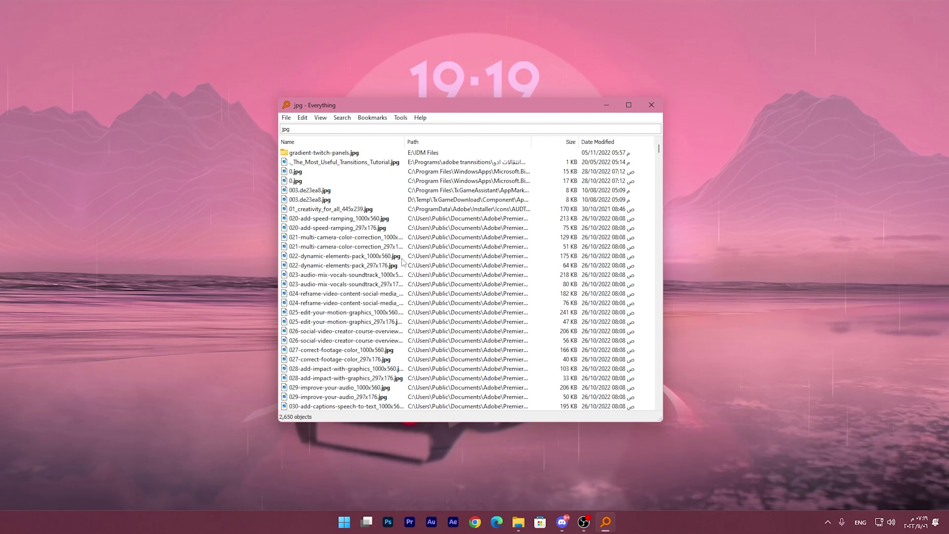
scroll(404, 262, "down", 18)
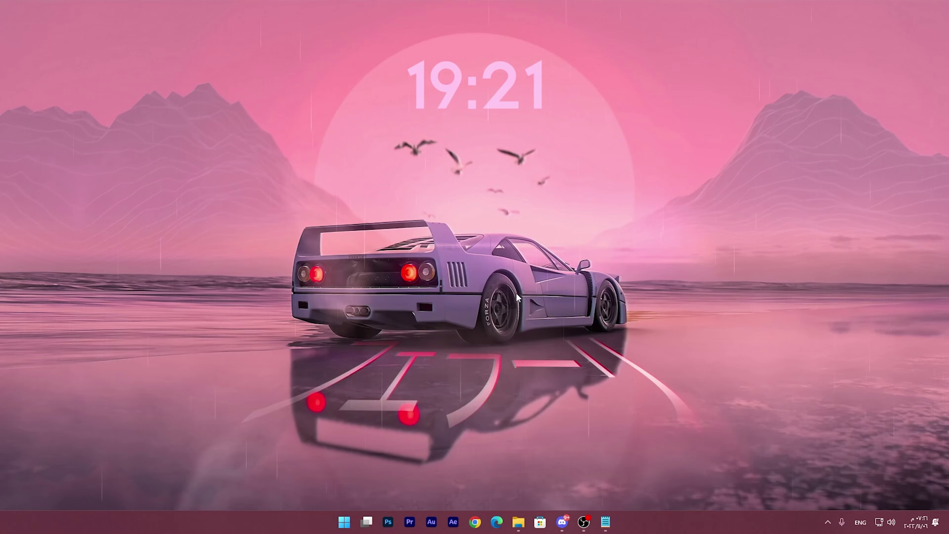
Switch to Notepad and put the sample texts "asdasdff", a first name and "hahaha" on the clipboard one after another.
key("alt+Tab")
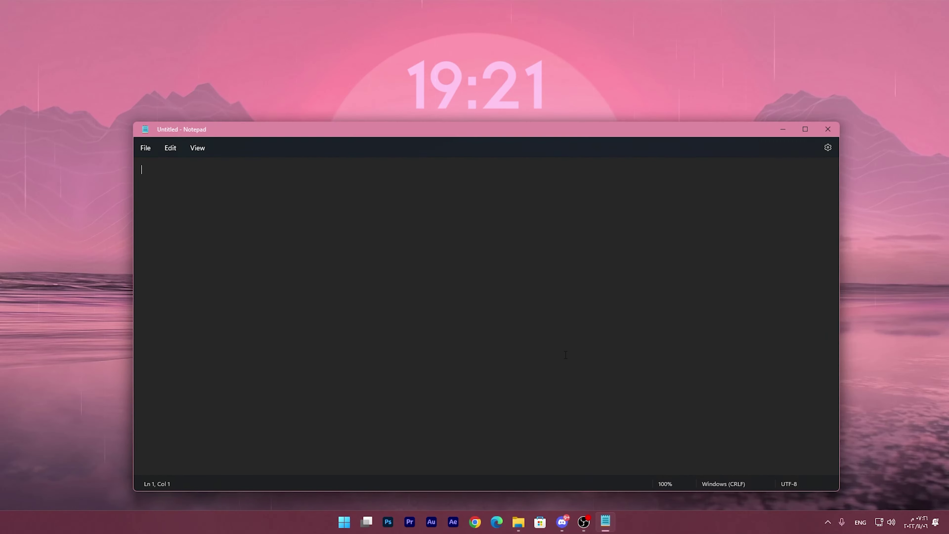
type("sdfsdf")
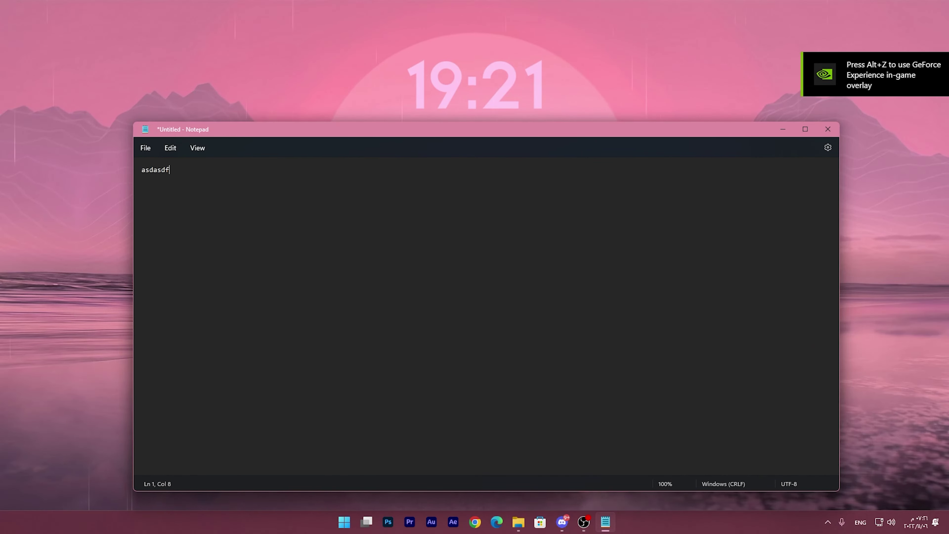
key("ctrl+a")
type("saeed")
key("ctrl+a")
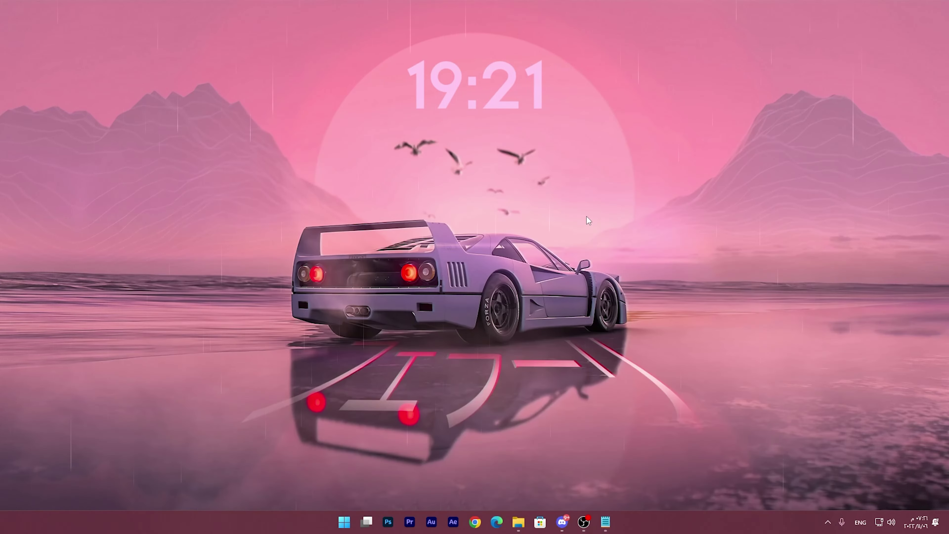
Show the desktop, review the copied entries in the clipboard history and move its window over the middle of the desktop.
key("super+d")
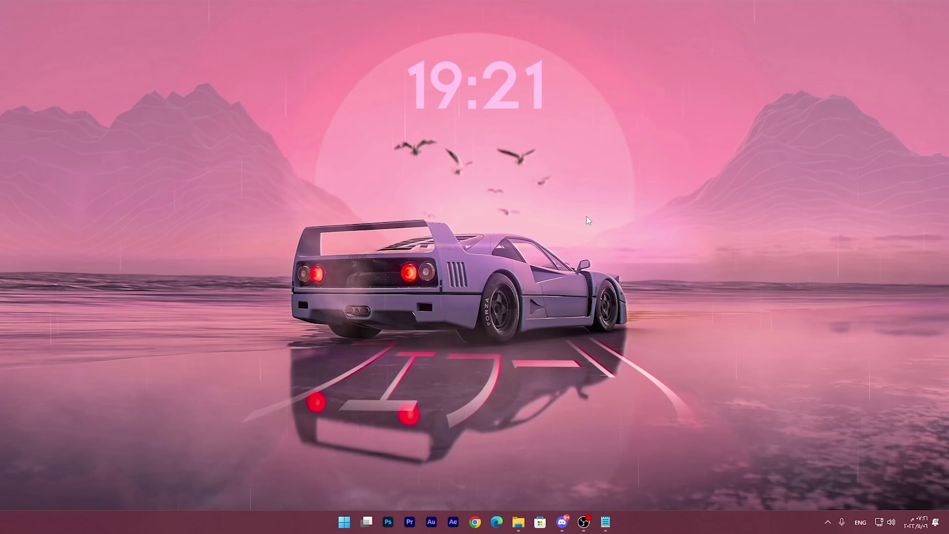
key("super+v")
scroll(825, 403, "down", 3)
scroll(826, 403, "up", 3)
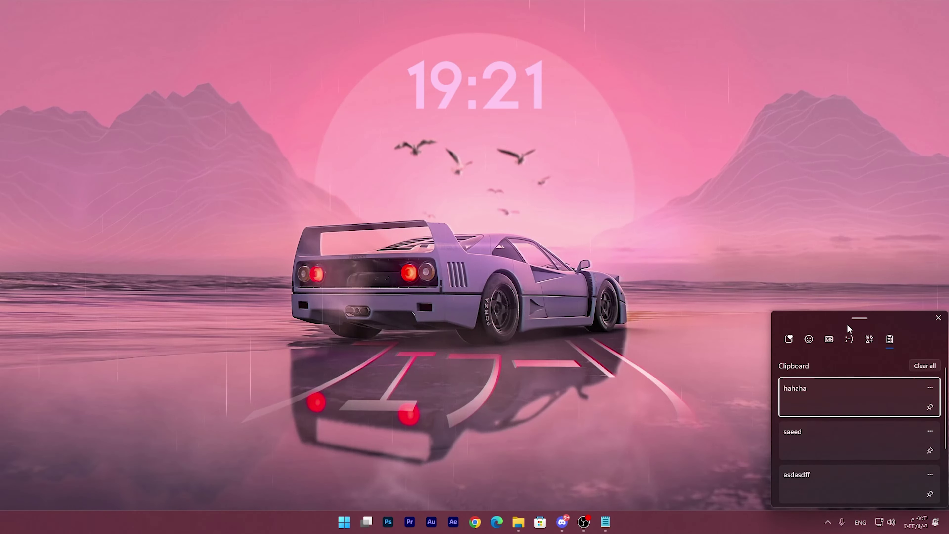
left_click_drag(847, 325, 437, 170)
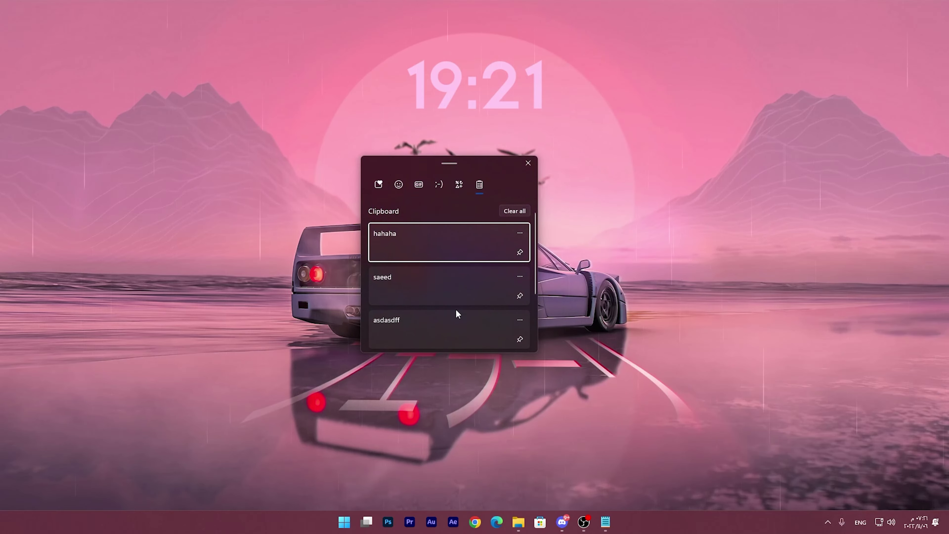
Look through the older entries in the clipboard history and show the actions available for the "hahaha" entry.
scroll(456, 306, "down", 2)
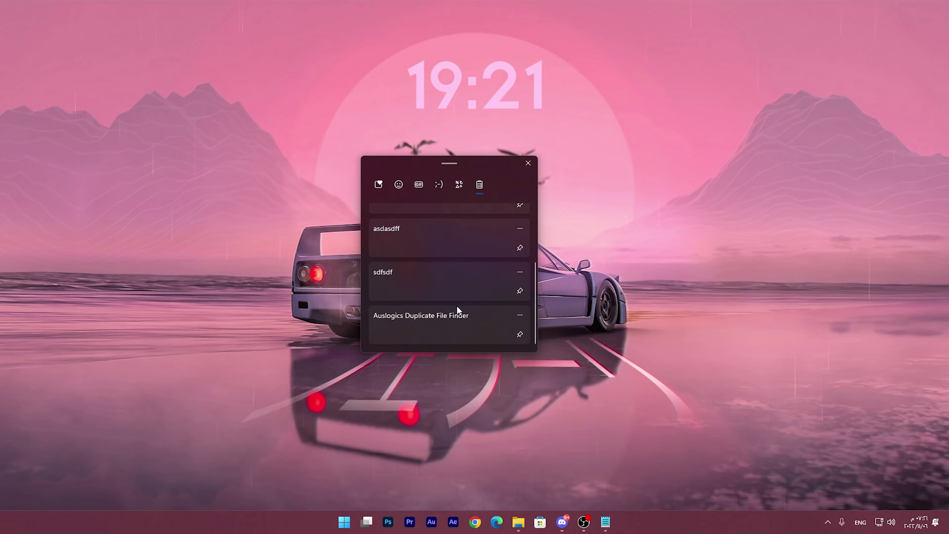
scroll(456, 305, "up", 3)
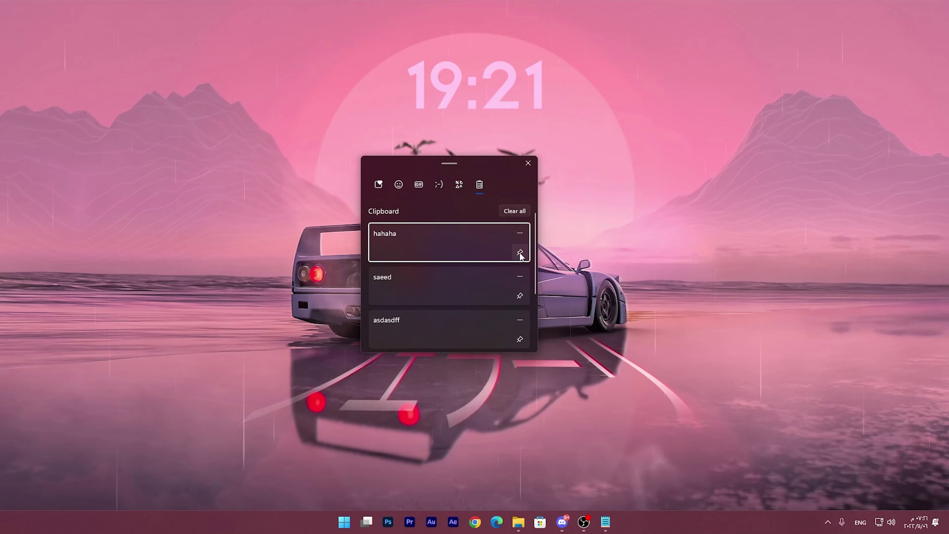
left_click(520, 232)
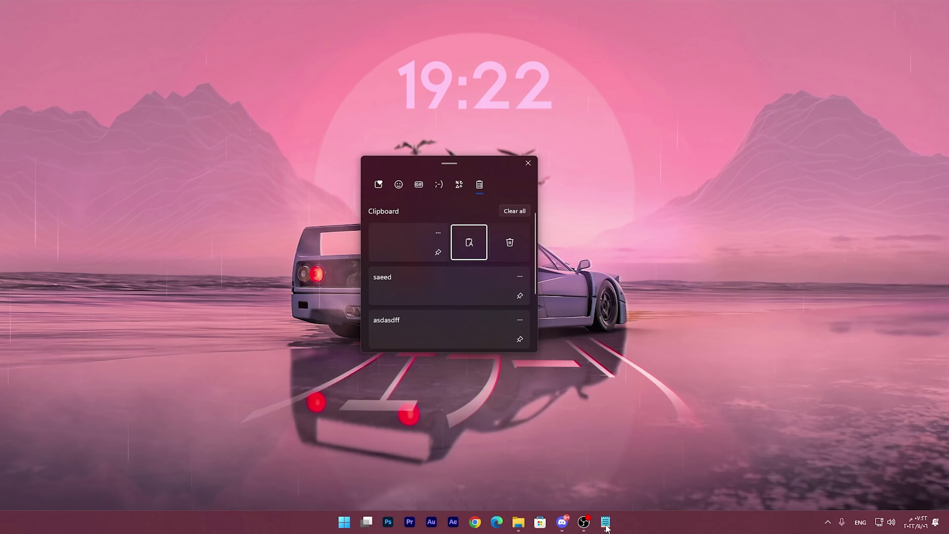
Switch to Notepad and paste the "hahaha" entry from the clipboard history into the document.
left_click(602, 522)
left_click(603, 522)
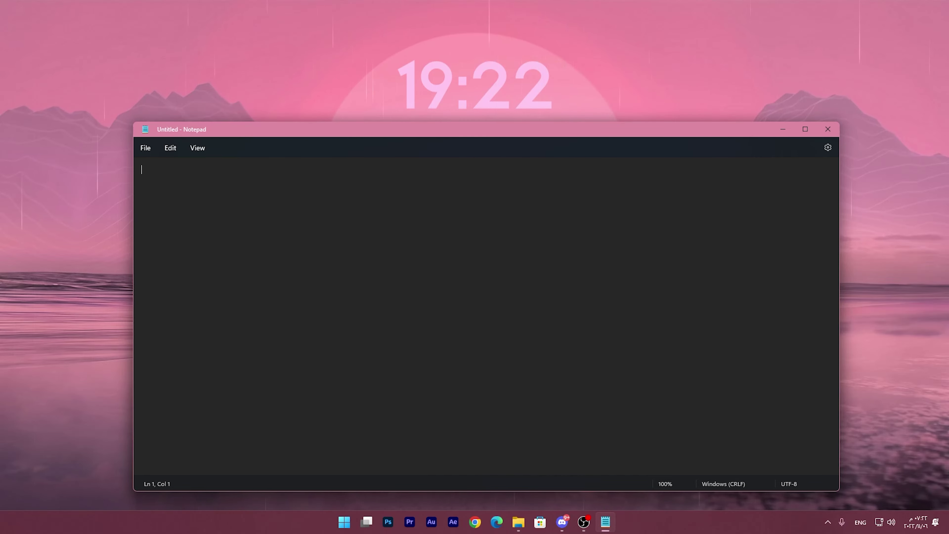
key("super+v")
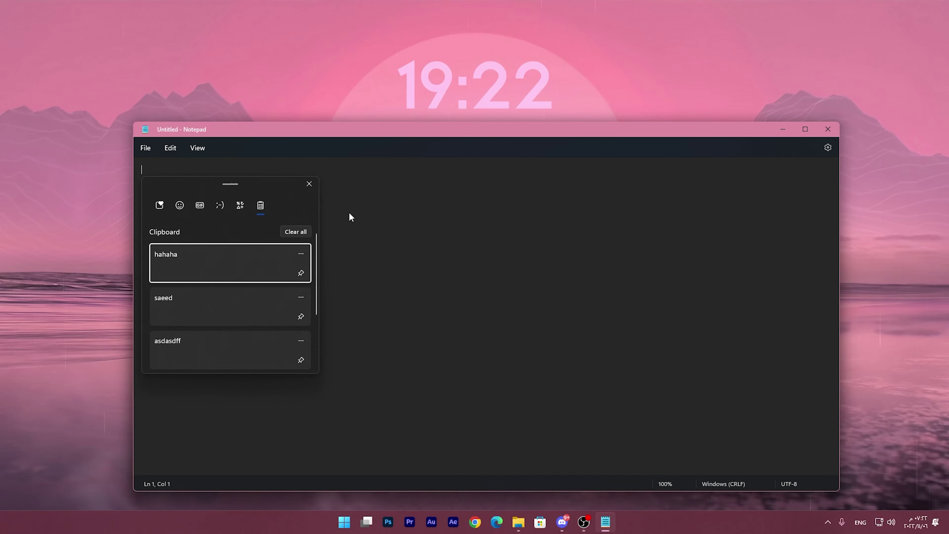
left_click(306, 256)
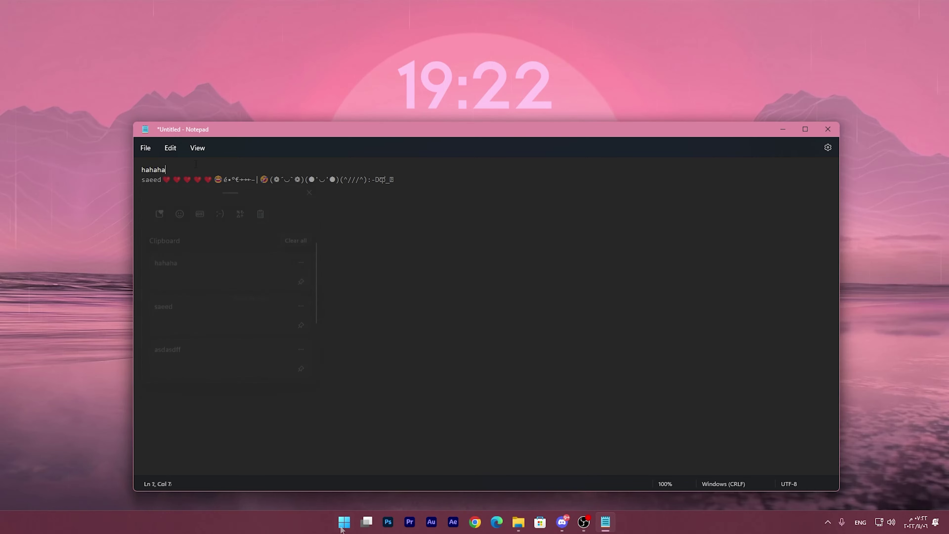
Search Windows for "clipboa" and open the Clipboard settings.
left_click(342, 523)
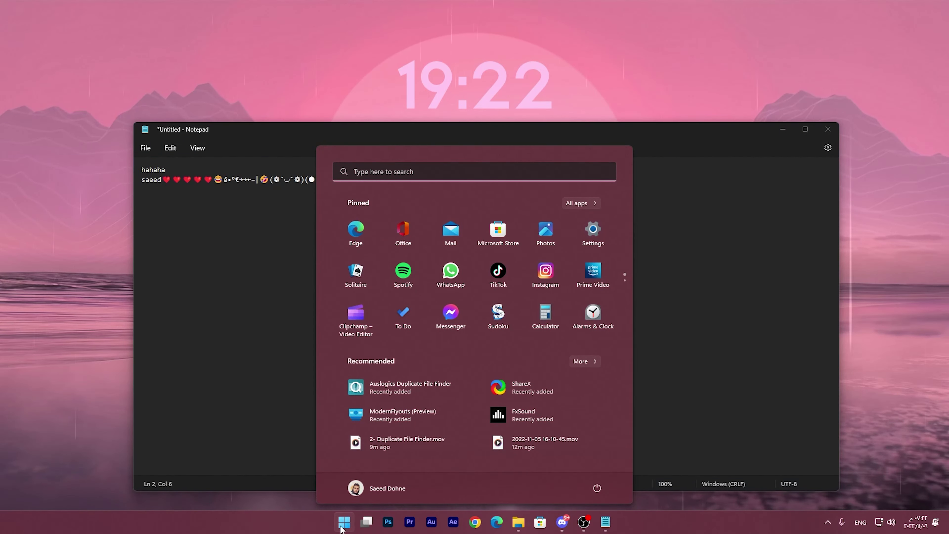
type("clipboa")
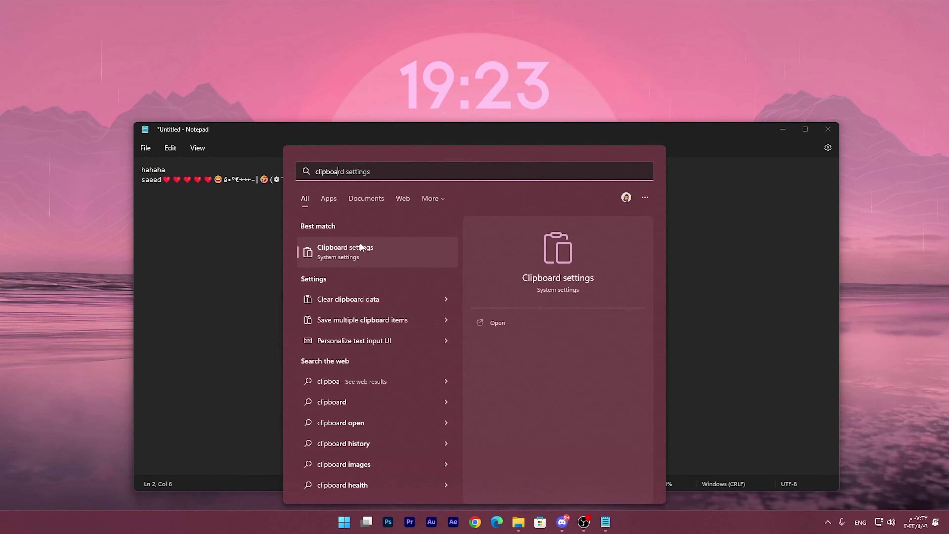
left_click(372, 256)
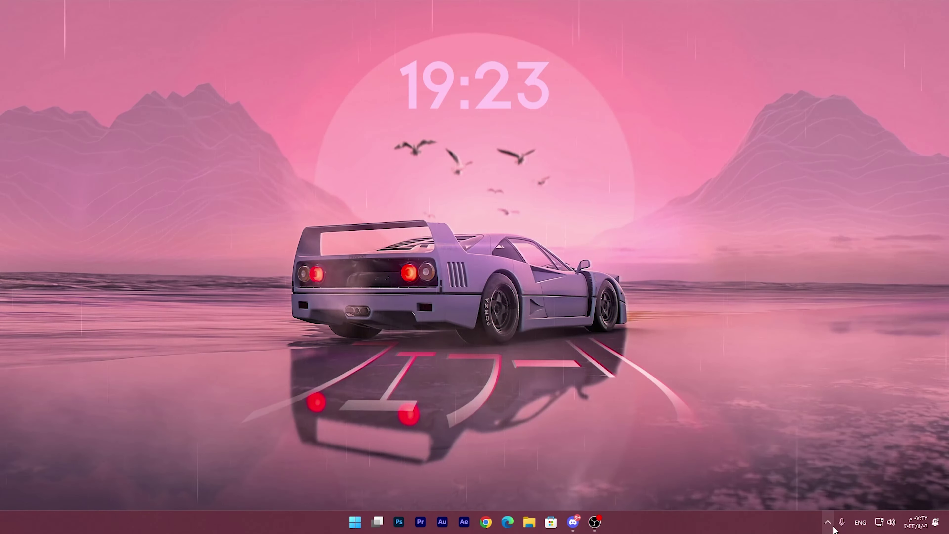
Bring up FxSound from the hidden tray apps and set its output device to Speakers (Realtek(R) Audio).
left_click(828, 523)
left_click(877, 476)
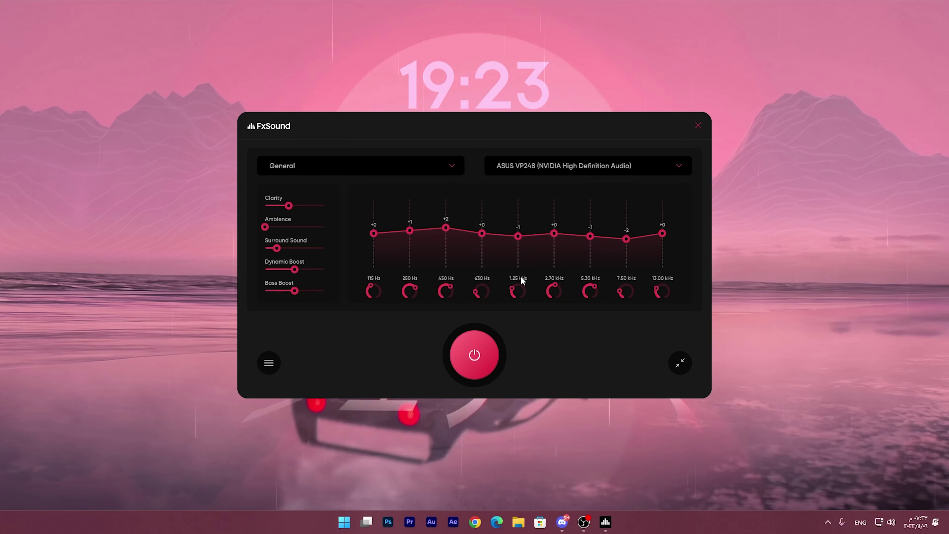
mouse_move(458, 281)
left_click(538, 167)
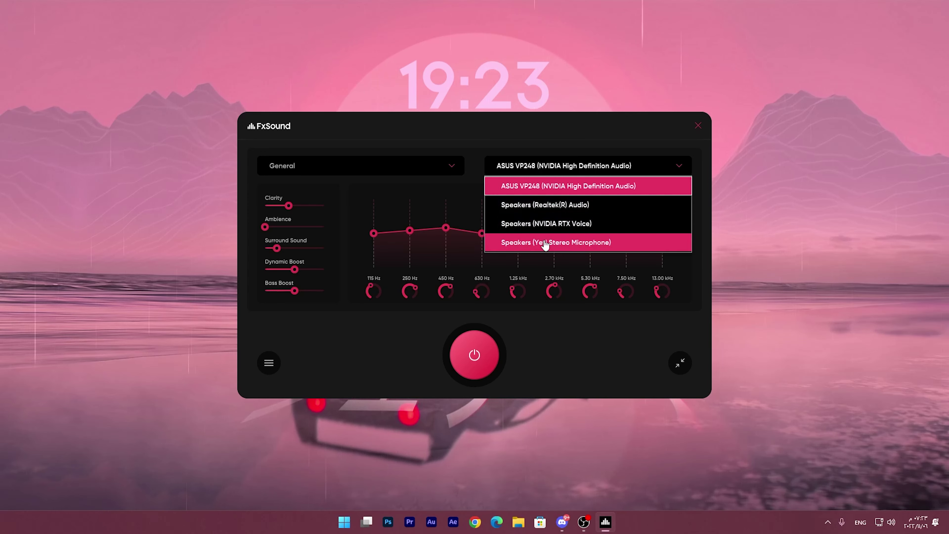
left_click(552, 210)
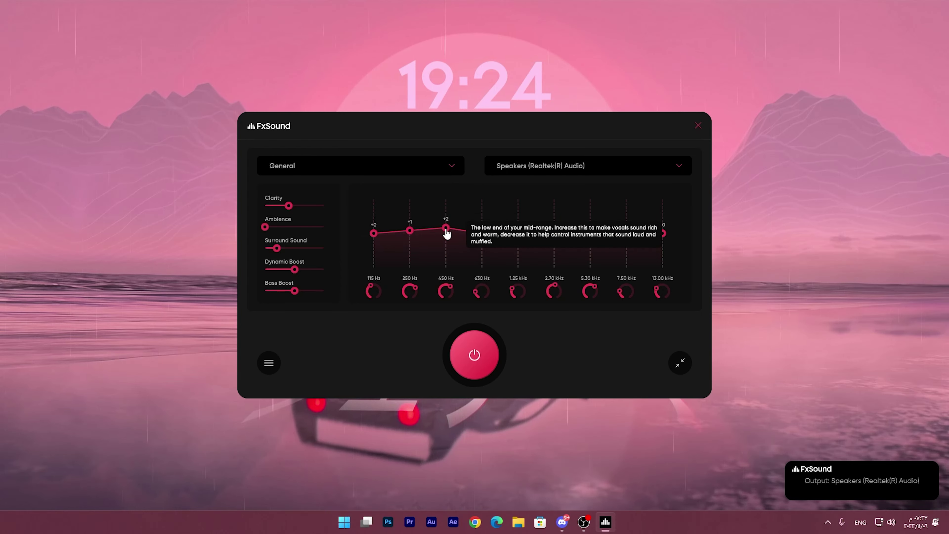
Lower the 250 Hz and 450 Hz equalizer bands, then switch to the Gaming preset, ignoring the unsaved preset changes.
left_click_drag(445, 228, 410, 246)
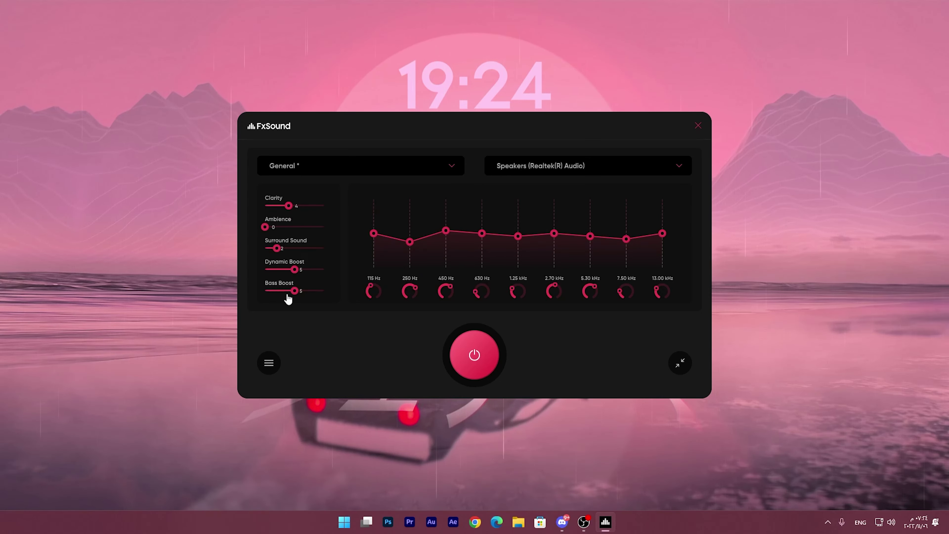
left_click(354, 172)
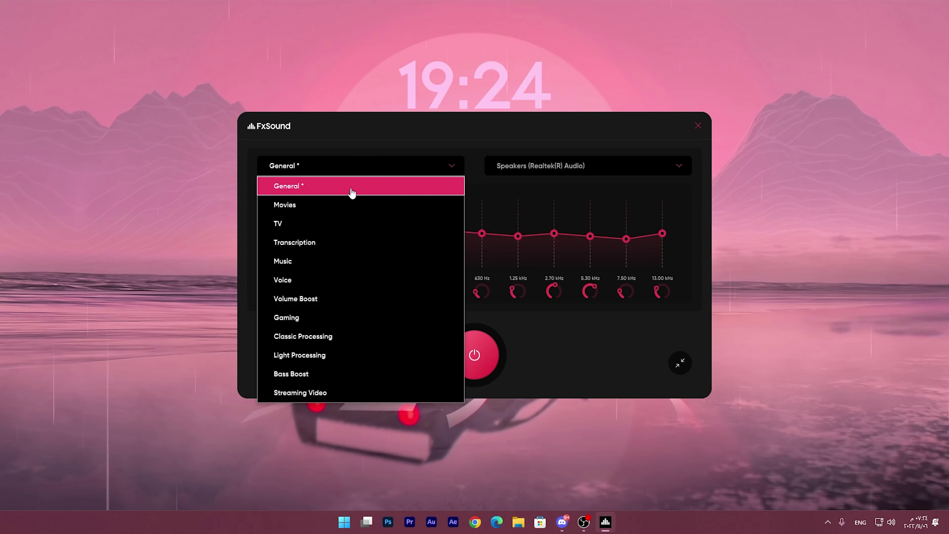
key("Escape")
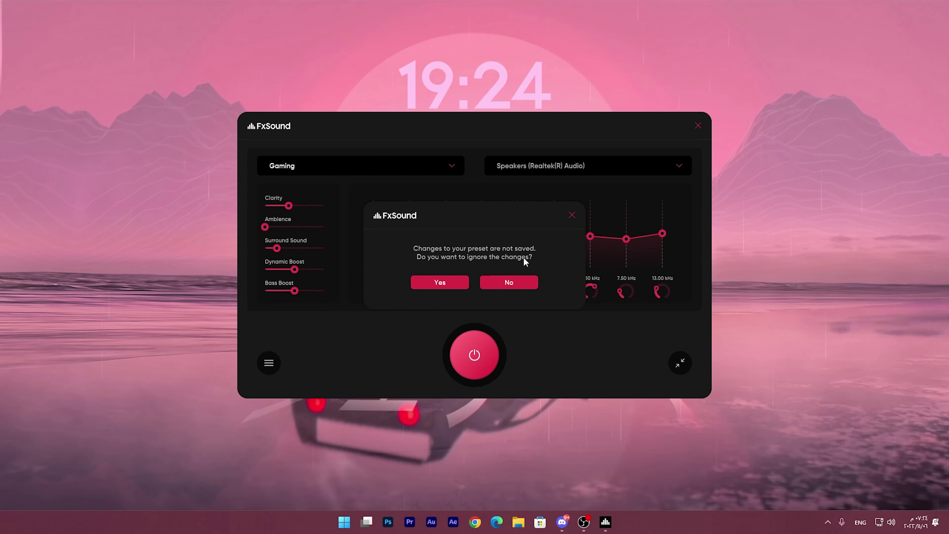
left_click(450, 281)
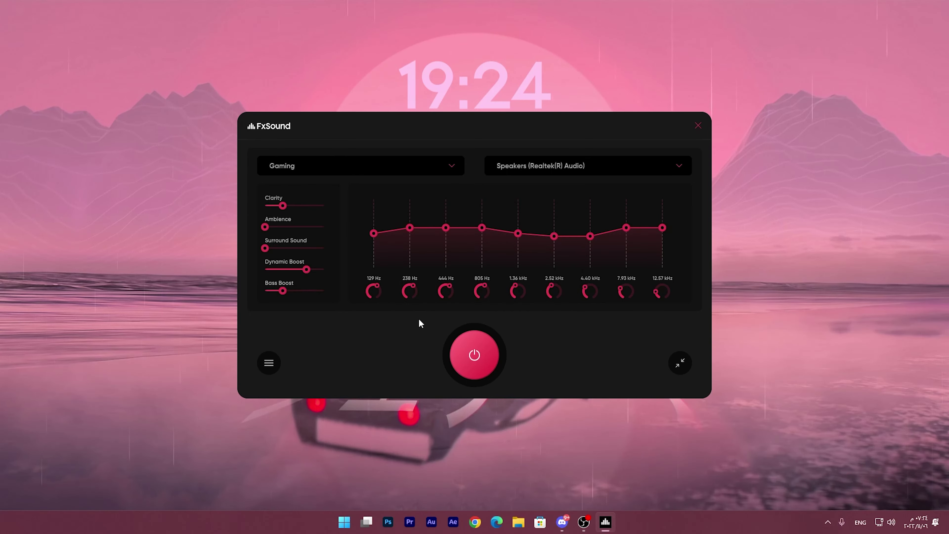
left_click(582, 165)
left_click(582, 166)
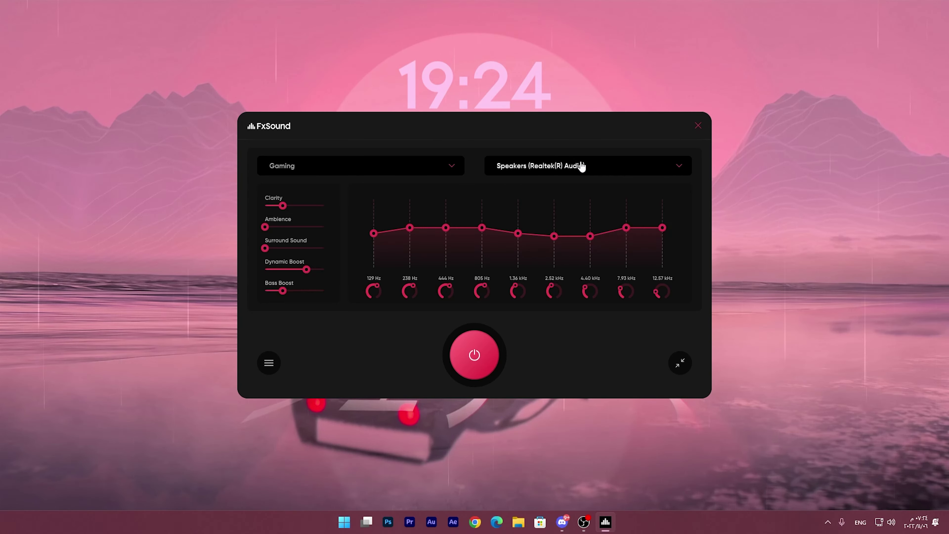